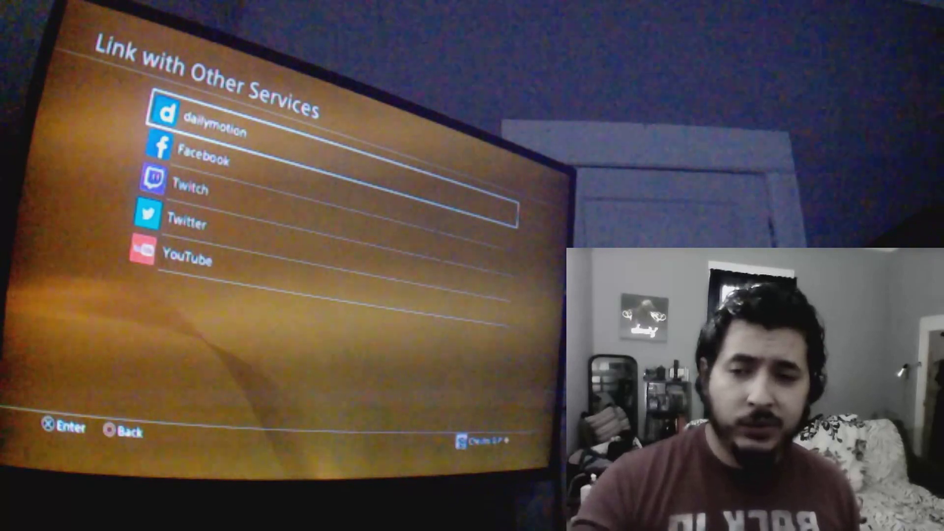
- Select YouTube in the Link with Other Services list to open its Google sign-in permission page
key(Down)
key(Down)
key(Down)
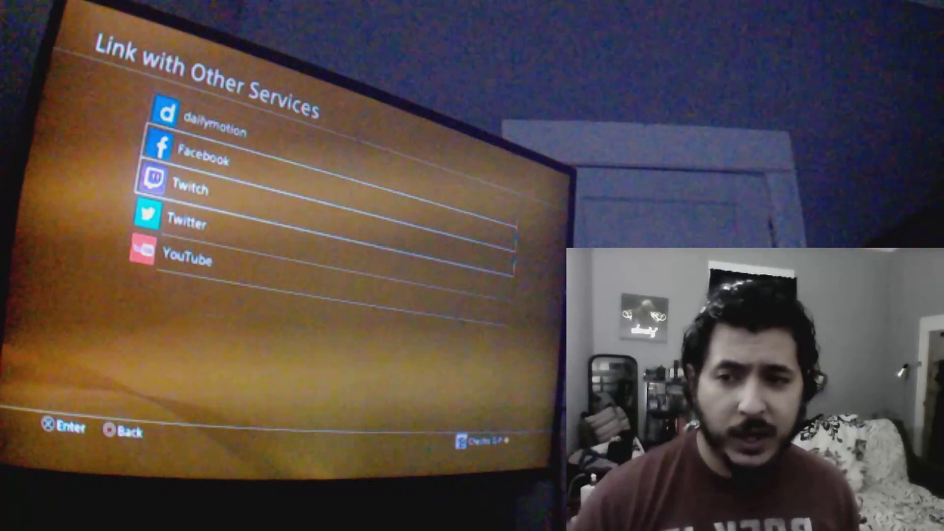
key(Down)
key(Return)
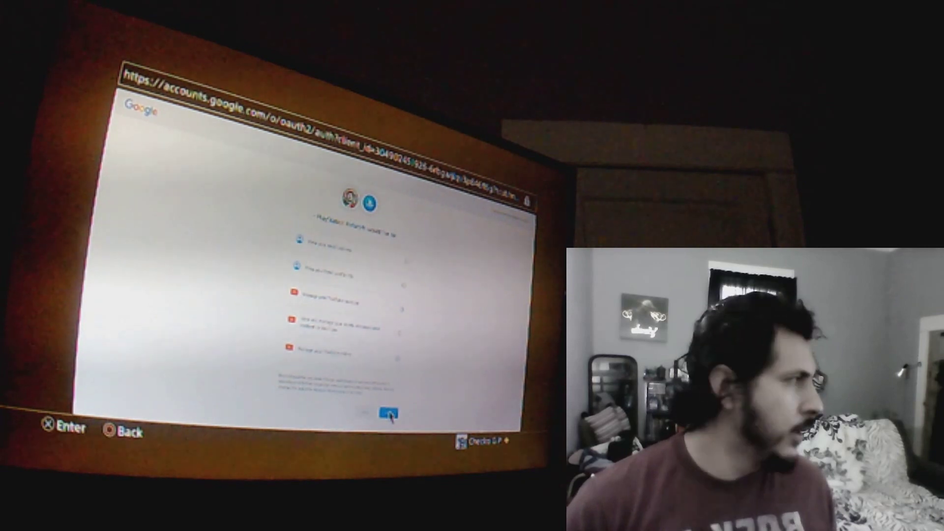
- Allow PlayStation Network access to the Google account, then return to the main Settings list
click(389, 414)
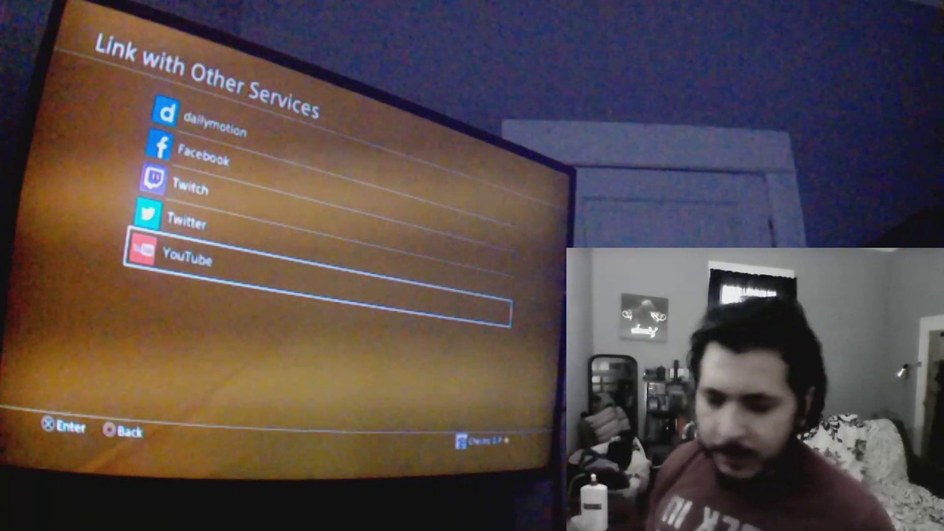
key(Escape)
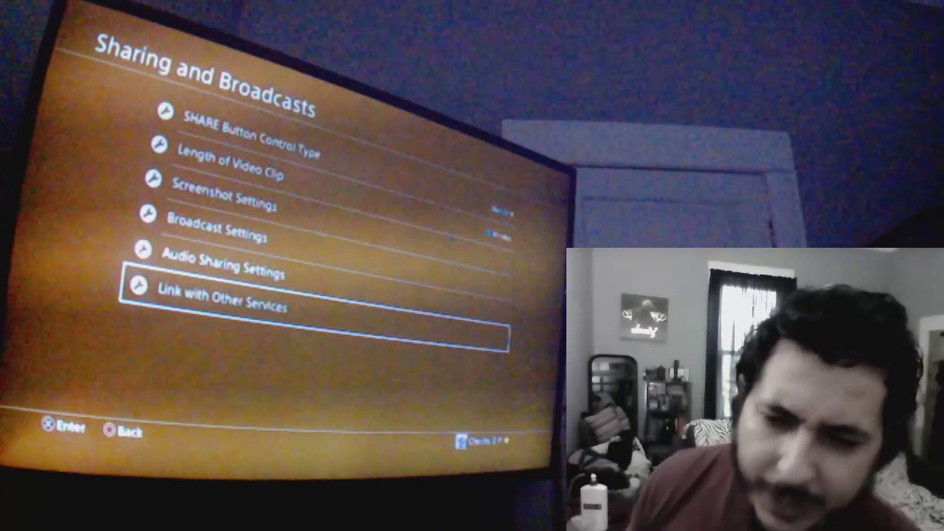
key(Escape)
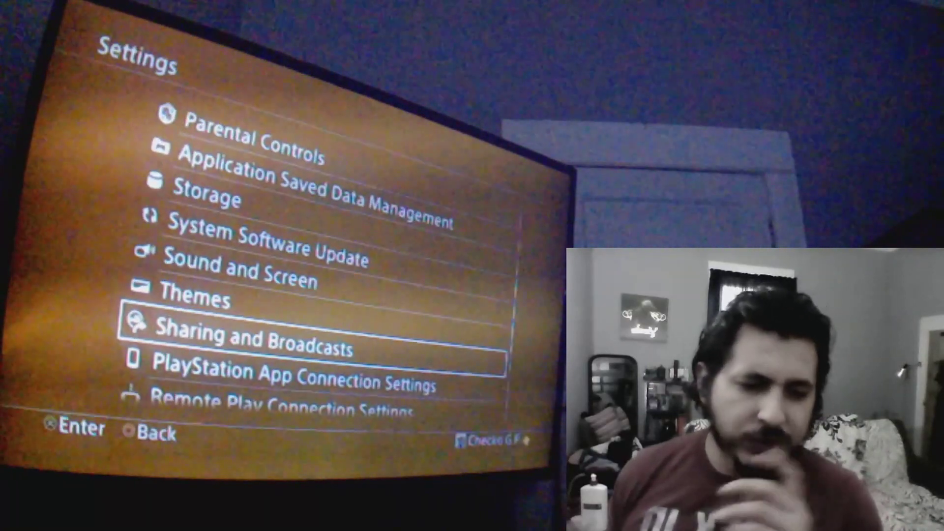